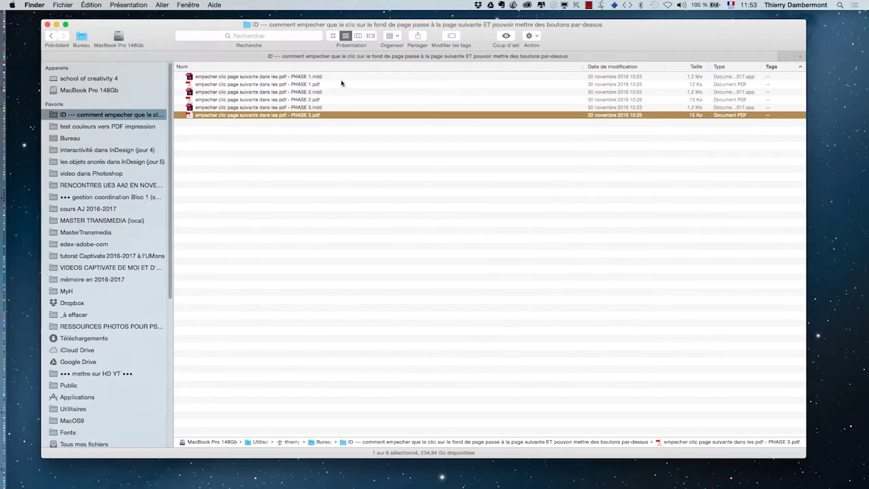
# Open the PHASE 1.indd document in InDesign and reset the Les indispensables workspace with a two-column toolbox
pyautogui.click(340, 79)
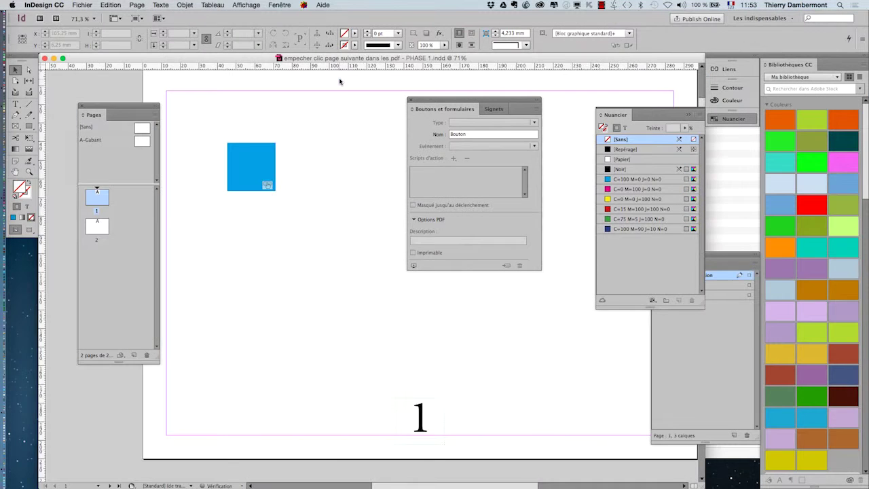
pyautogui.click(757, 19)
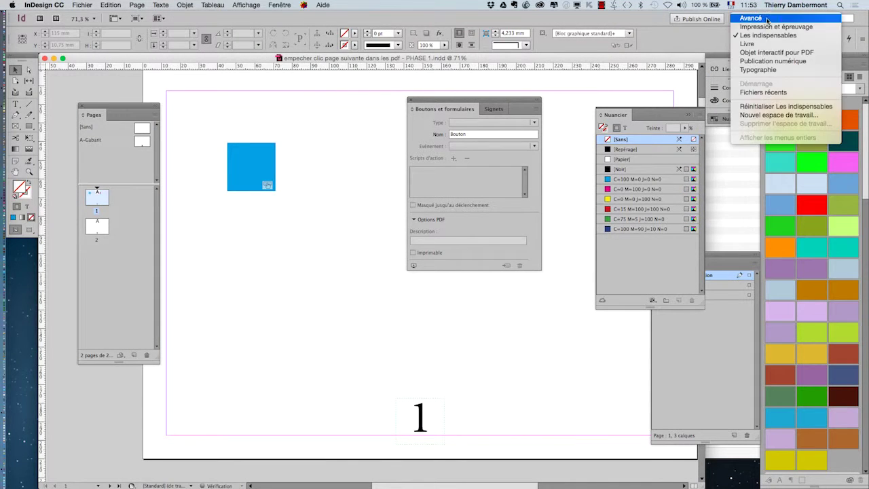
pyautogui.click(764, 100)
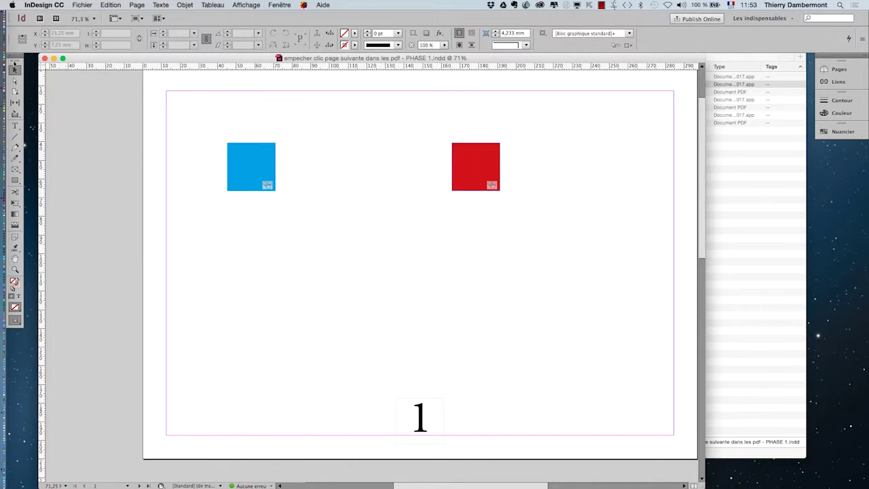
pyautogui.click(13, 60)
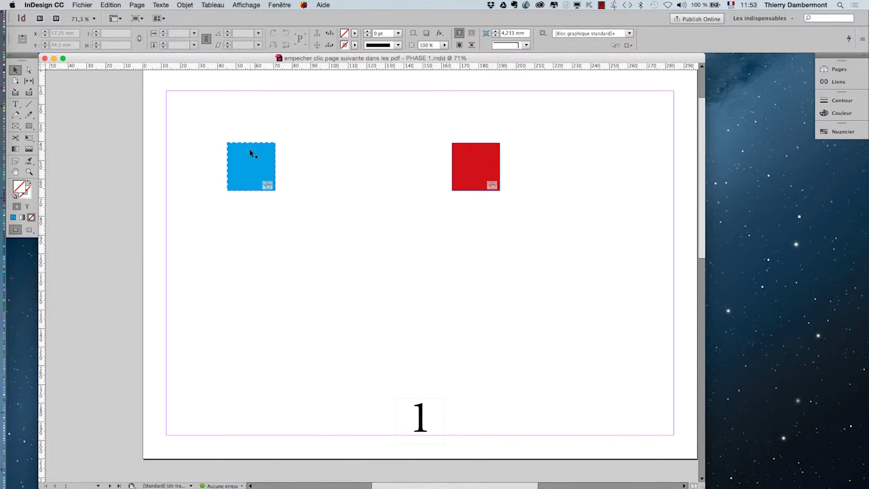
# Show the Boutons et formulaires panel between the blue and red squares and examine each square's button settings
pyautogui.click(251, 153)
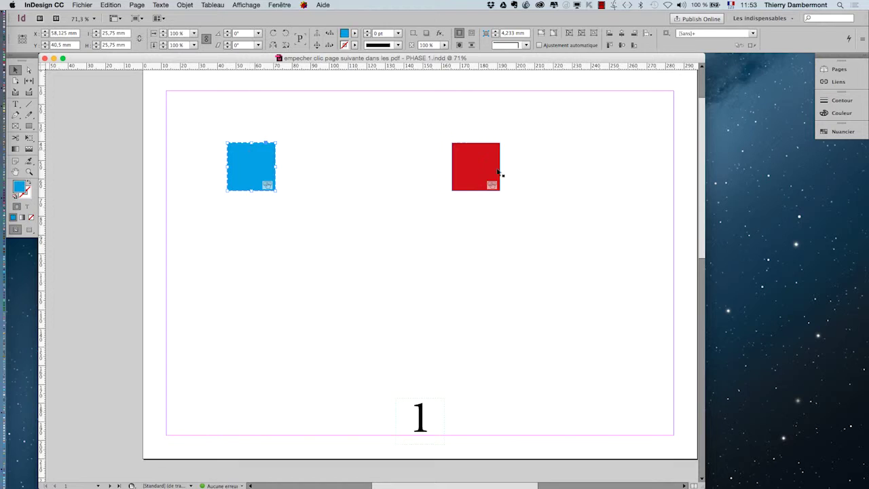
pyautogui.click(263, 170)
pyautogui.click(279, 4)
pyautogui.moveTo(312, 159)
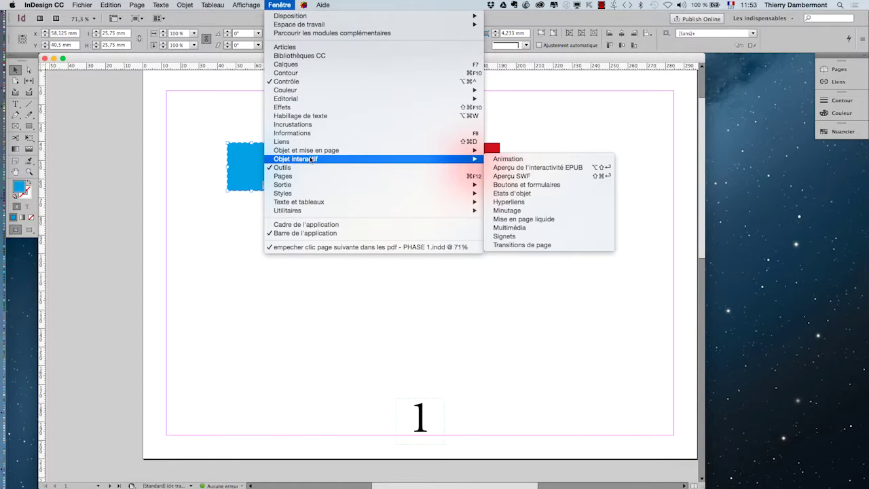
pyautogui.click(536, 185)
pyautogui.moveTo(334, 121); pyautogui.dragTo(356, 76)
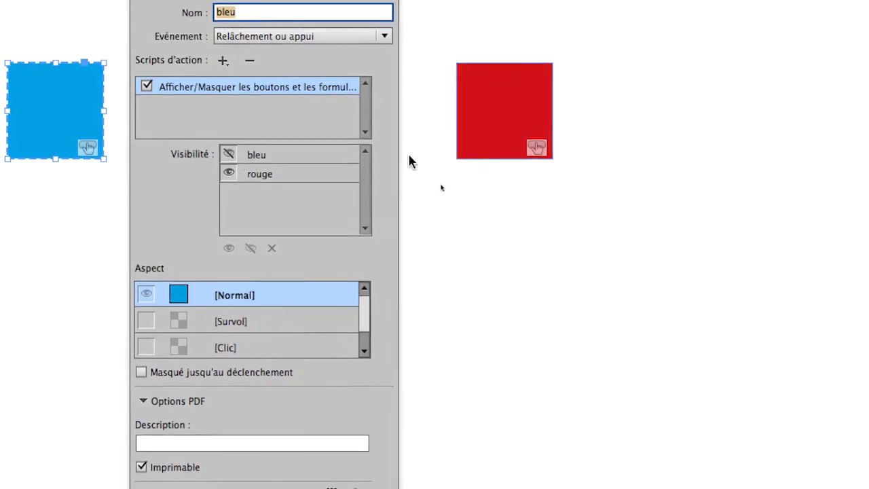
pyautogui.click(595, 120)
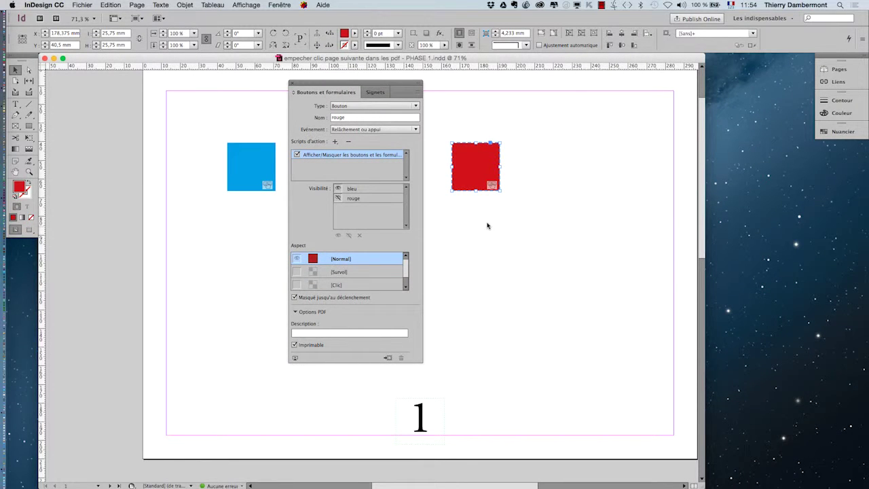
# Show the Pages panel as a floating panel beside the red square and select page 2 in it
pyautogui.click(278, 4)
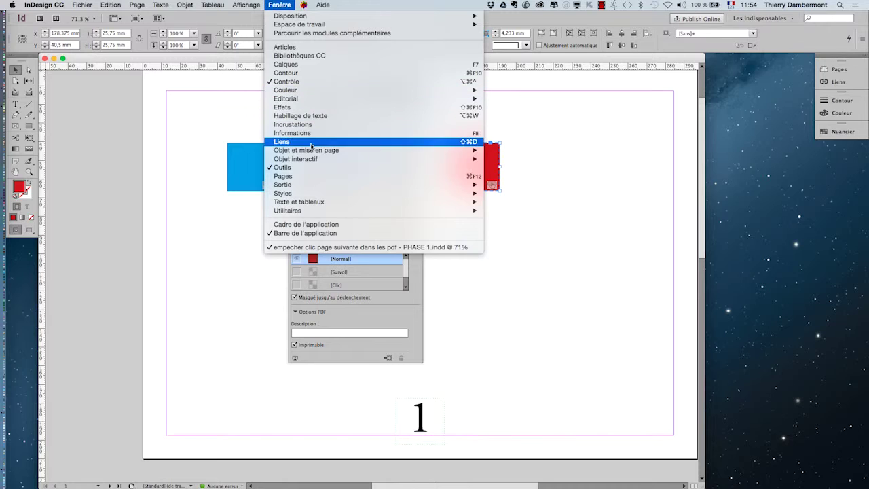
pyautogui.click(347, 177)
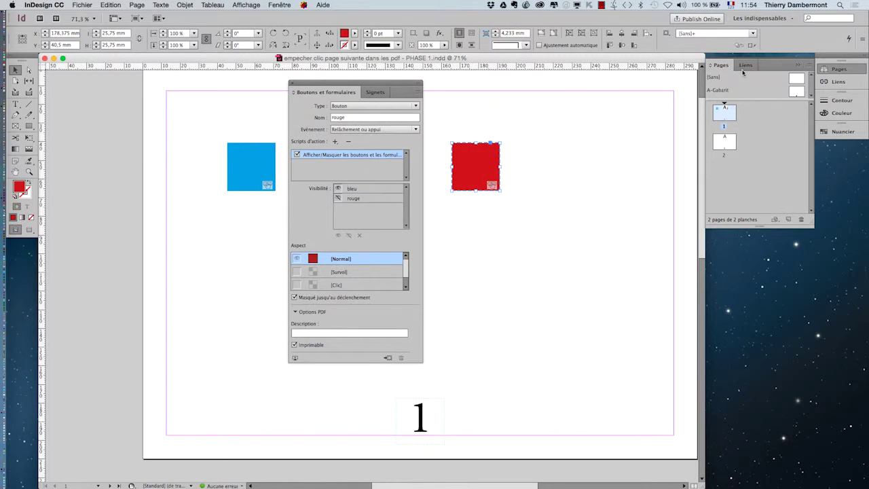
pyautogui.moveTo(720, 66); pyautogui.dragTo(632, 119)
pyautogui.click(799, 67)
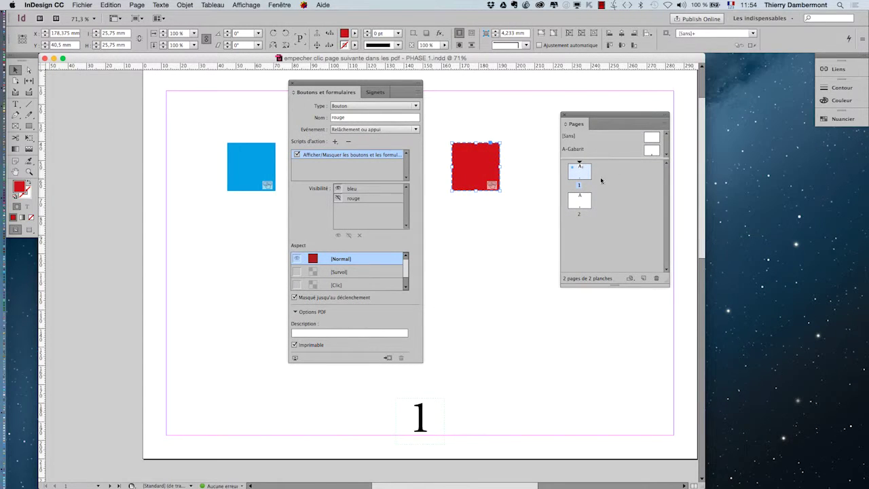
pyautogui.click(587, 202)
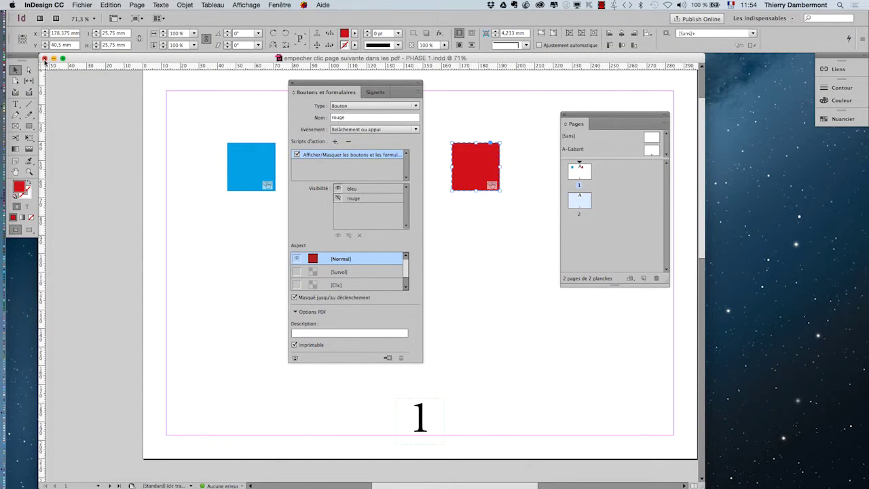
# Close the PHASE 1 document, switch to Finder and open the PHASE 2.indd document
pyautogui.click(45, 58)
pyautogui.press('super+Tab')
pyautogui.press('super+Tab')
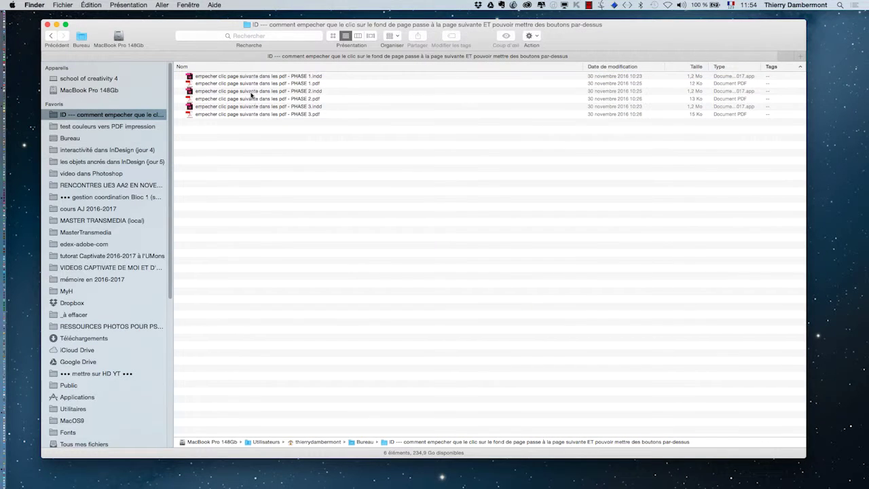
pyautogui.click(254, 91)
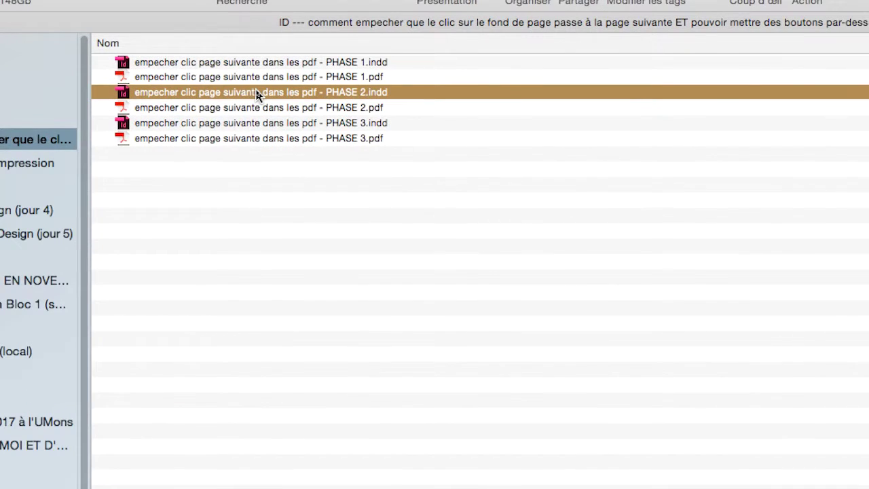
pyautogui.doubleClick(257, 95)
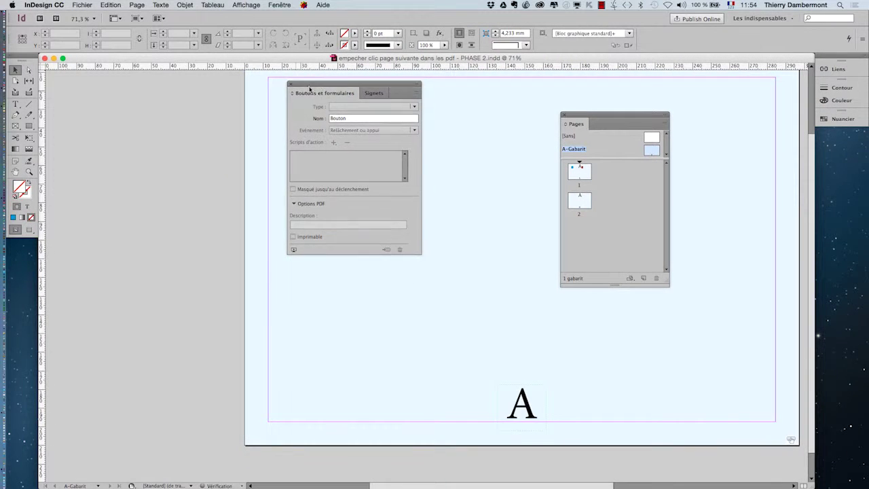
# Display page 1 with the Boutons et formulaires and Pages panels moved clear of it, and check its coloured squares
pyautogui.moveTo(305, 91); pyautogui.dragTo(117, 112)
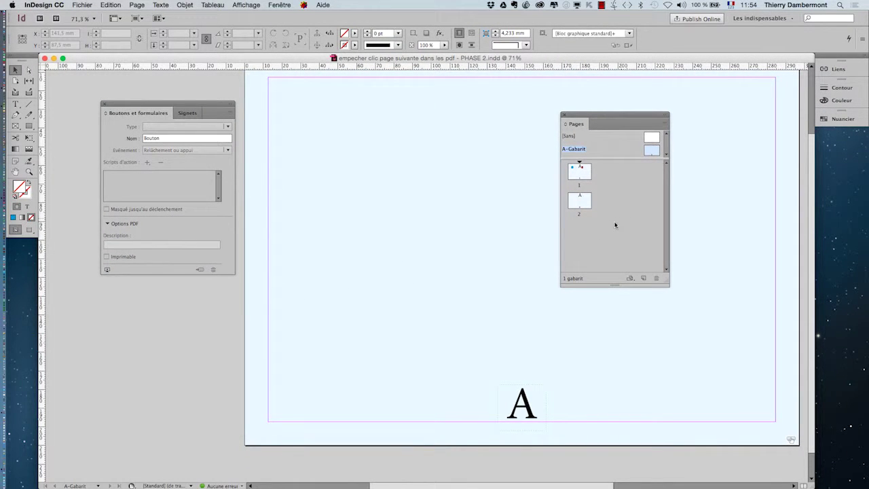
pyautogui.doubleClick(582, 175)
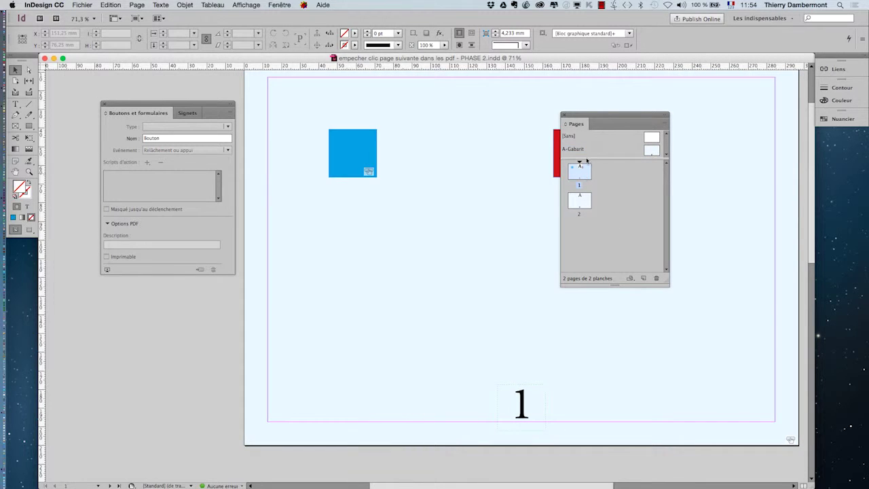
pyautogui.moveTo(649, 120); pyautogui.dragTo(819, 167)
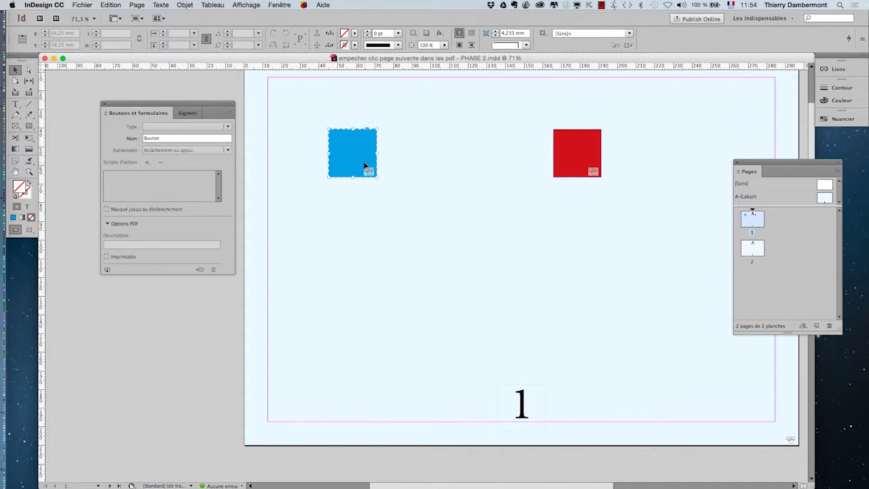
pyautogui.click(569, 145)
pyautogui.click(286, 351)
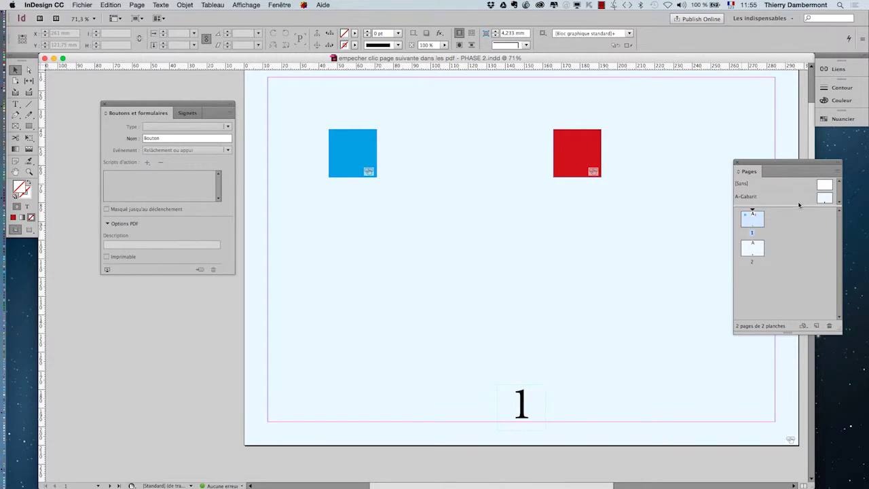
# Display the A-Gabarit master and select its full-page background button to examine its settings and extent
pyautogui.doubleClick(825, 198)
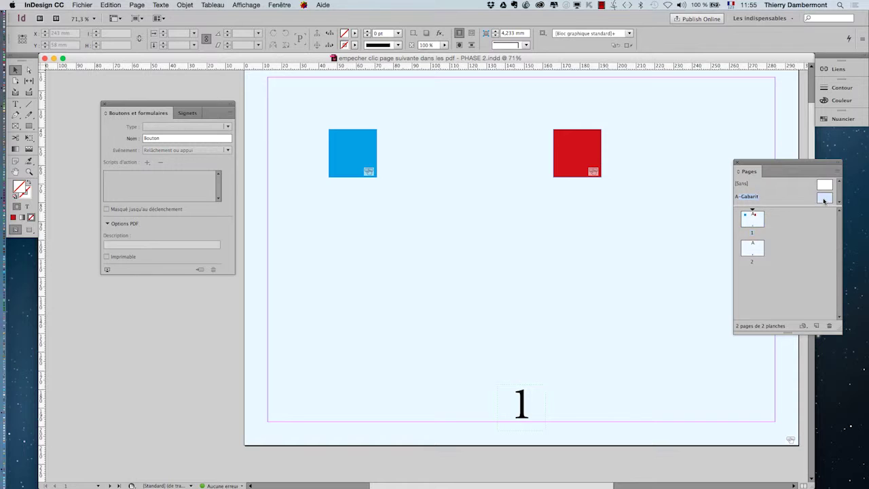
pyautogui.click(359, 311)
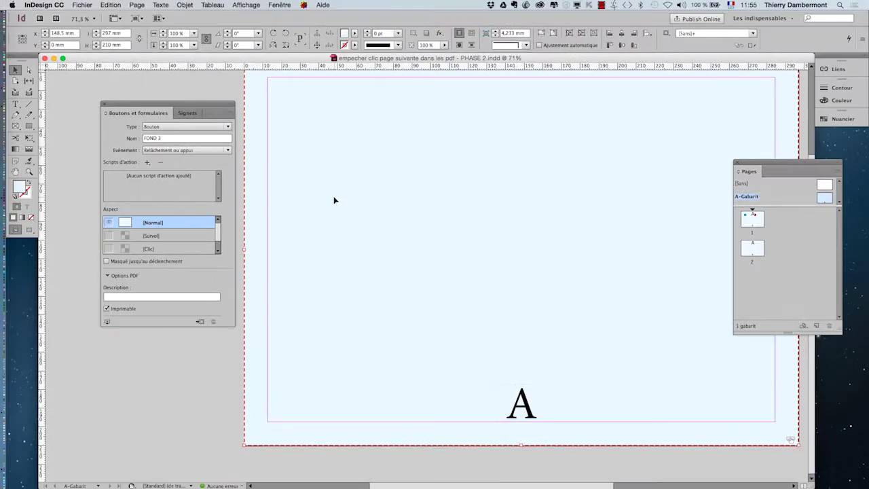
pyautogui.press('super+minus')
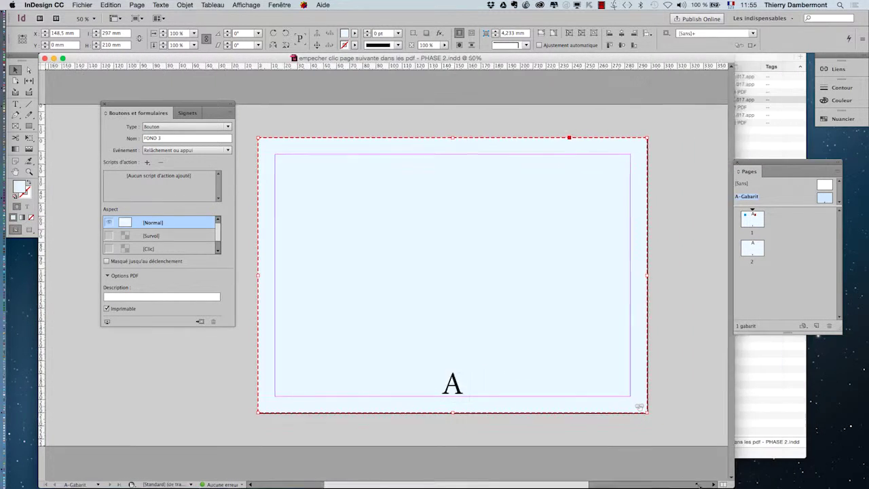
# Show the Calques panel and place it over the upper-right corner of the master page
pyautogui.click(280, 5)
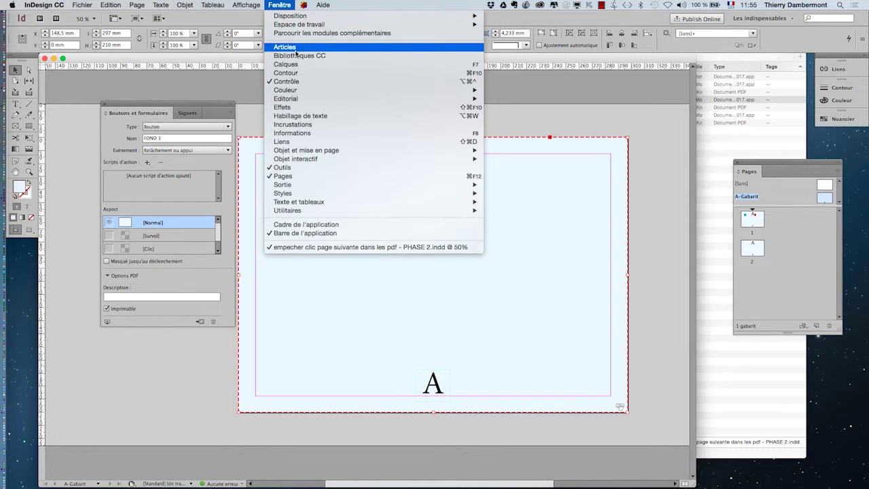
pyautogui.click(297, 52)
pyautogui.click(277, 5)
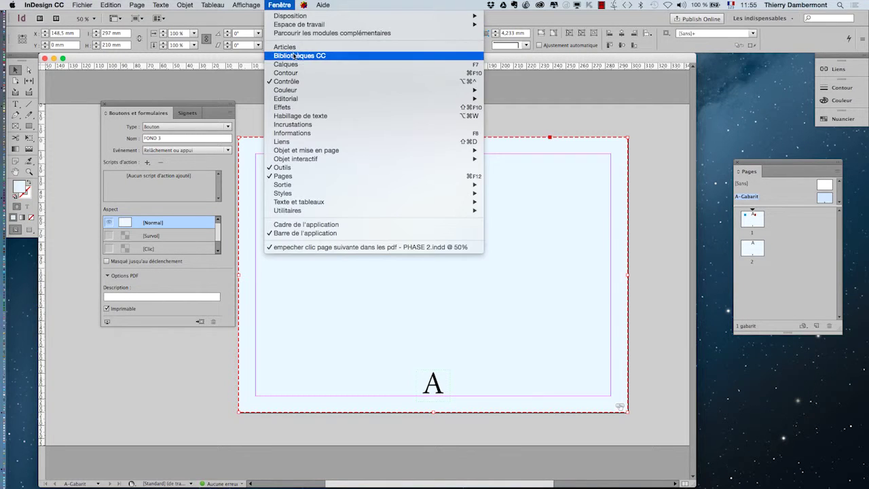
pyautogui.click(292, 63)
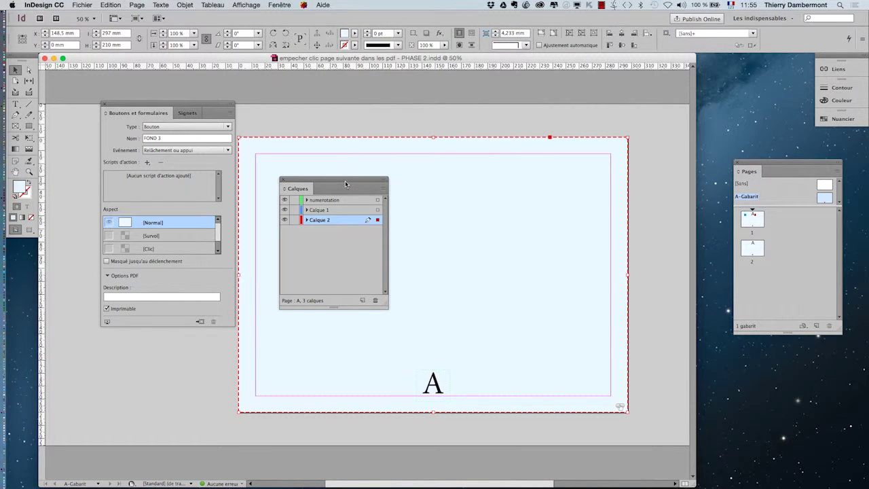
pyautogui.moveTo(344, 181); pyautogui.dragTo(643, 126)
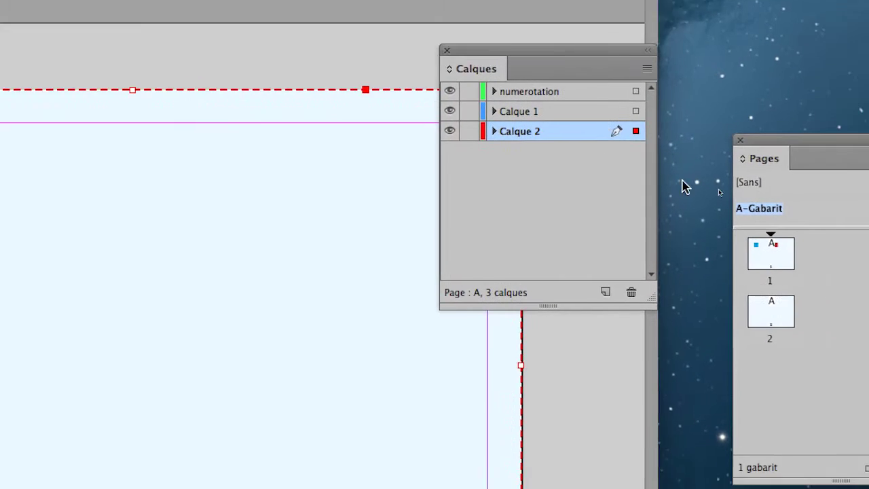
# Return to page 1, place the Calques panel between the two squares and check which layer each square is on
pyautogui.doubleClick(771, 264)
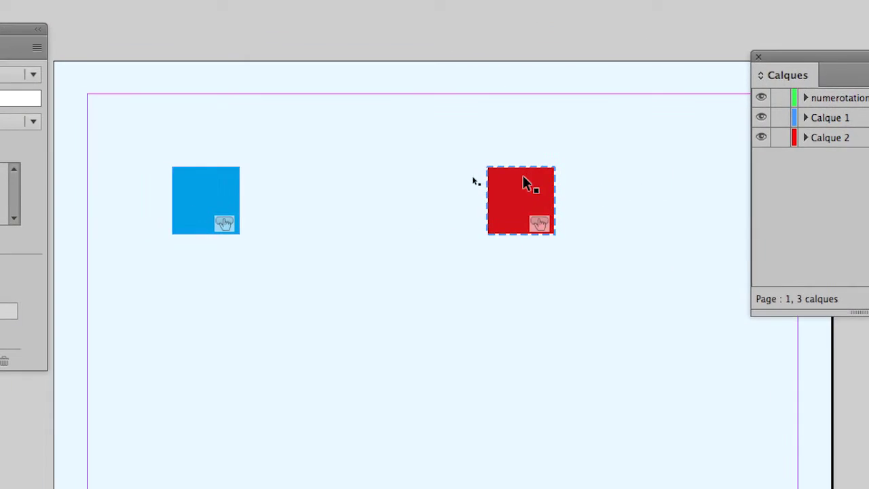
pyautogui.click(526, 184)
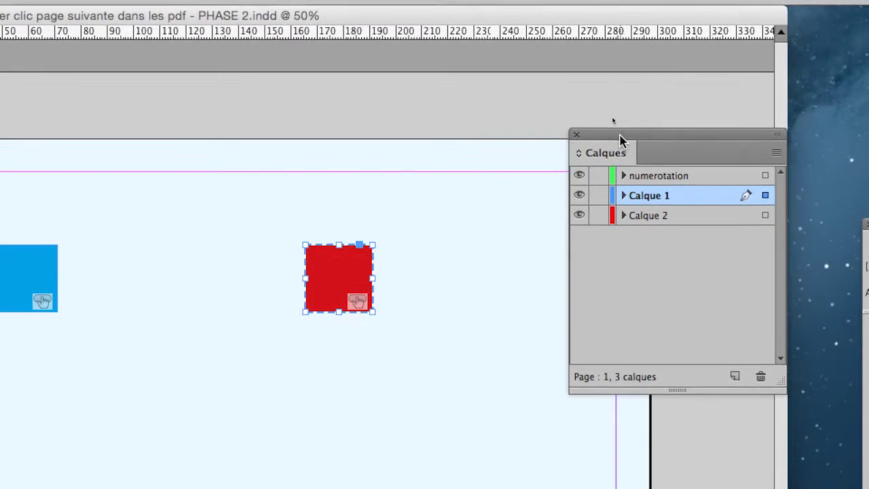
pyautogui.moveTo(802, 57); pyautogui.dragTo(360, 193)
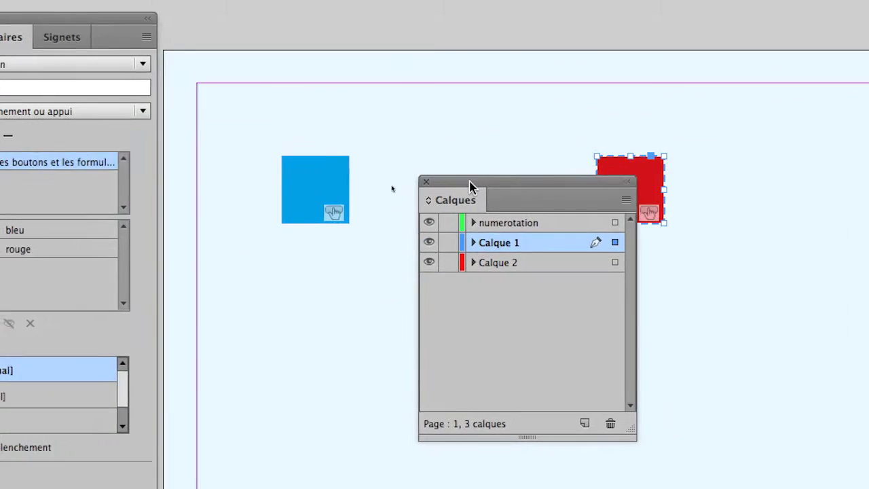
pyautogui.moveTo(470, 185); pyautogui.dragTo(425, 195)
pyautogui.click(302, 200)
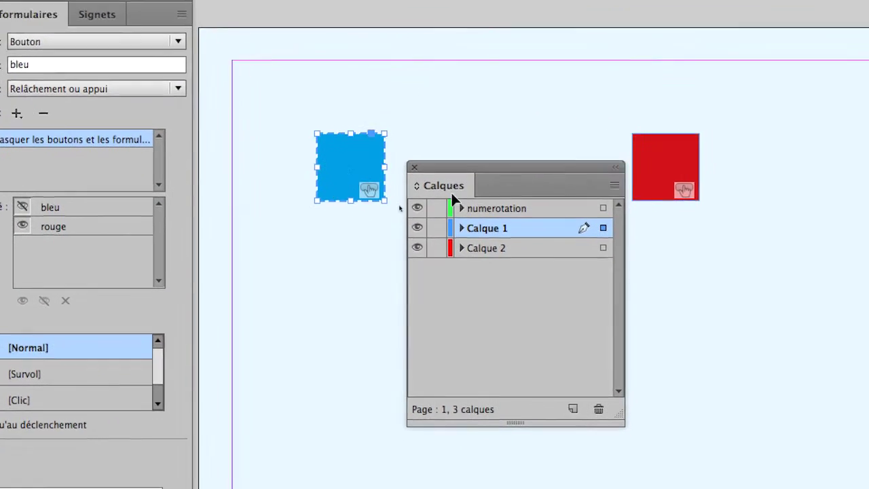
pyautogui.click(689, 192)
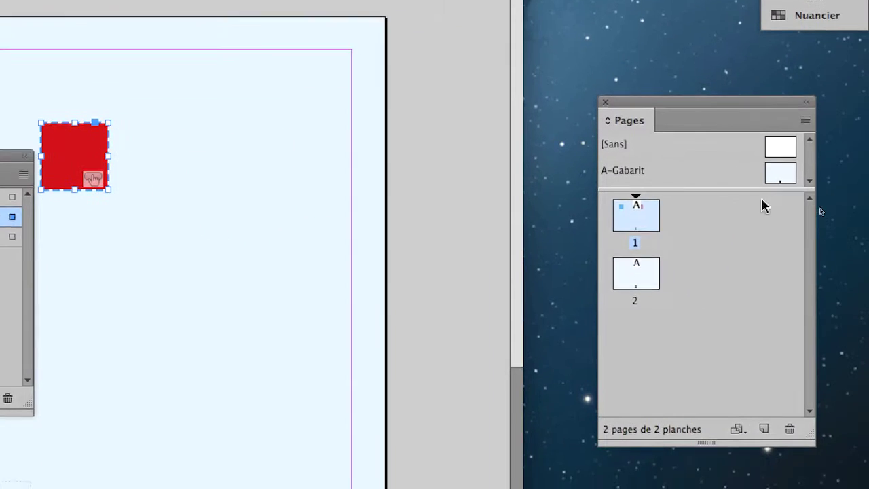
# Compare the layer of the background button on A-Gabarit with the layer of page 1's blue and red squares
pyautogui.doubleClick(777, 178)
pyautogui.click(538, 210)
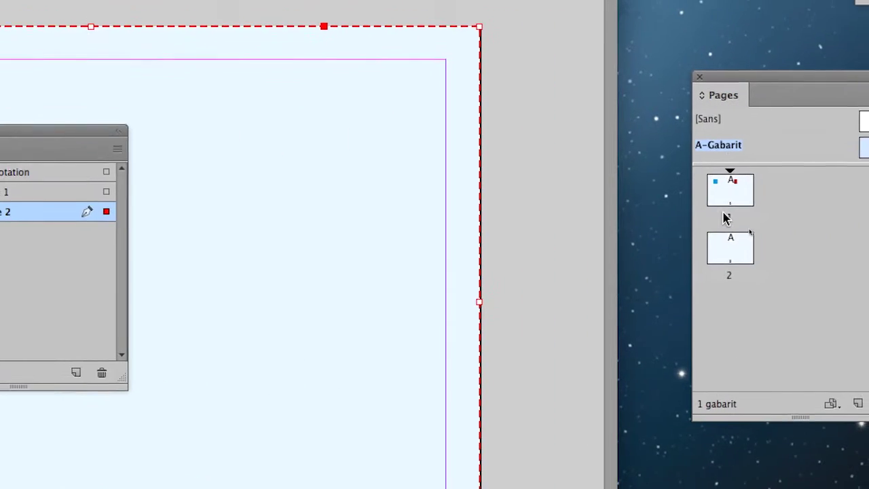
pyautogui.doubleClick(724, 201)
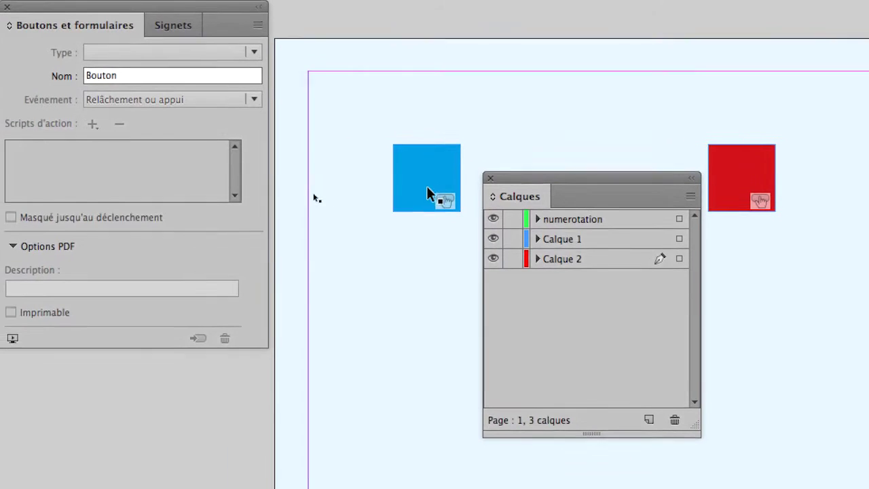
pyautogui.click(430, 193)
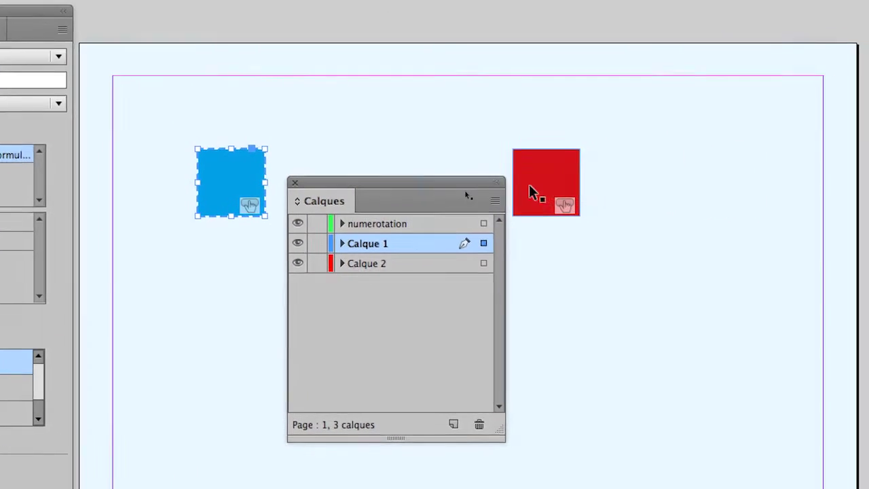
pyautogui.click(713, 194)
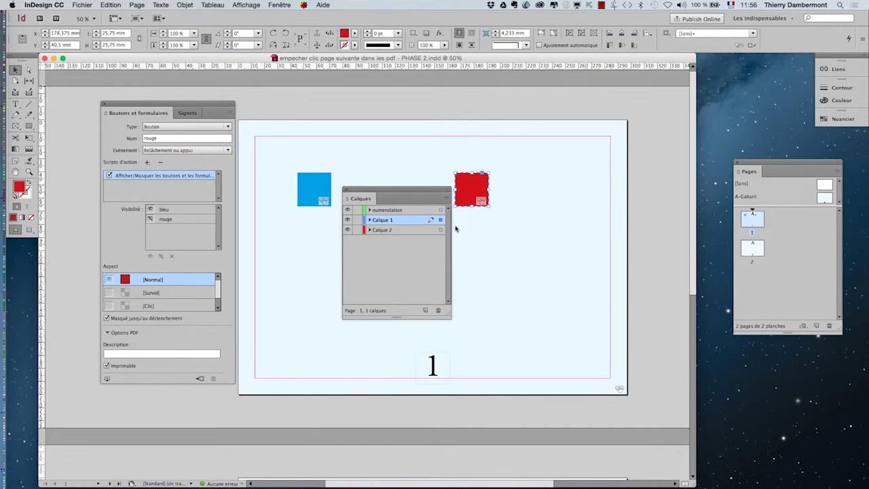
# Select the page number frame on the A-Gabarit master, check which layer it is on, and return to page 1
pyautogui.click(437, 367)
pyautogui.doubleClick(821, 199)
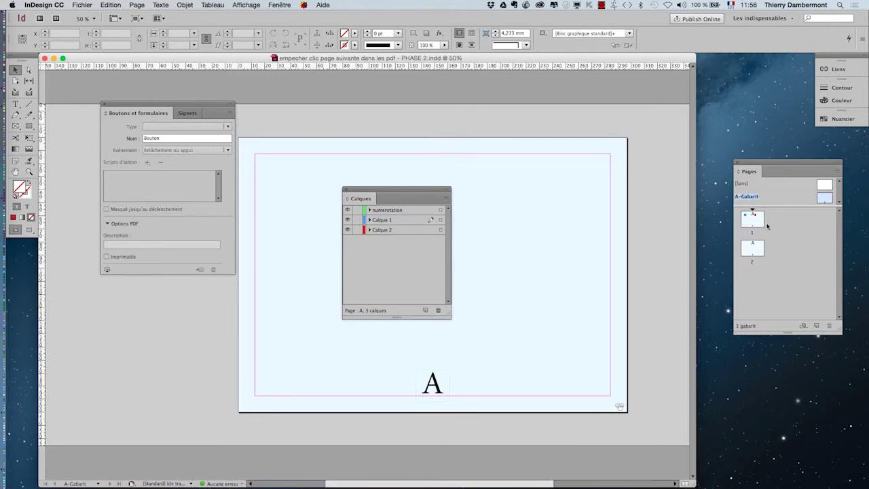
pyautogui.press('super+a')
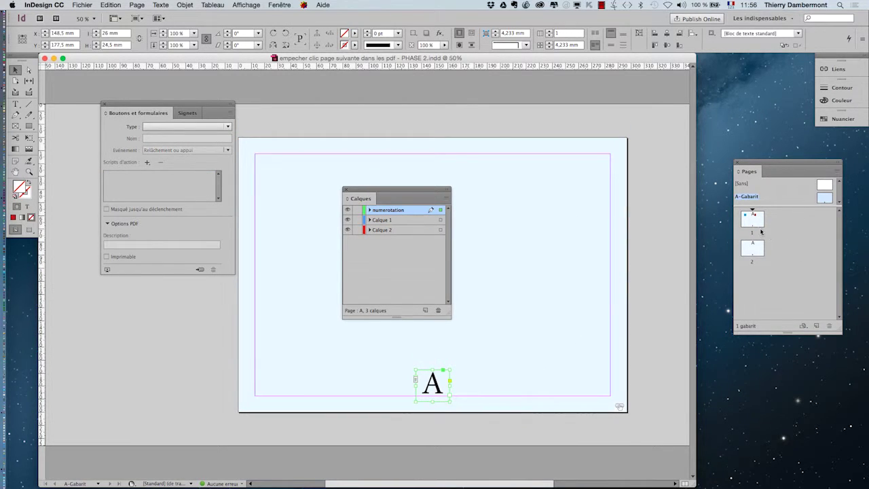
pyautogui.doubleClick(761, 233)
# Close the PHASE 2 document and open "empecher clic page suivante dans les pdf - PHASE 3.indd" from Finder
pyautogui.click(45, 59)
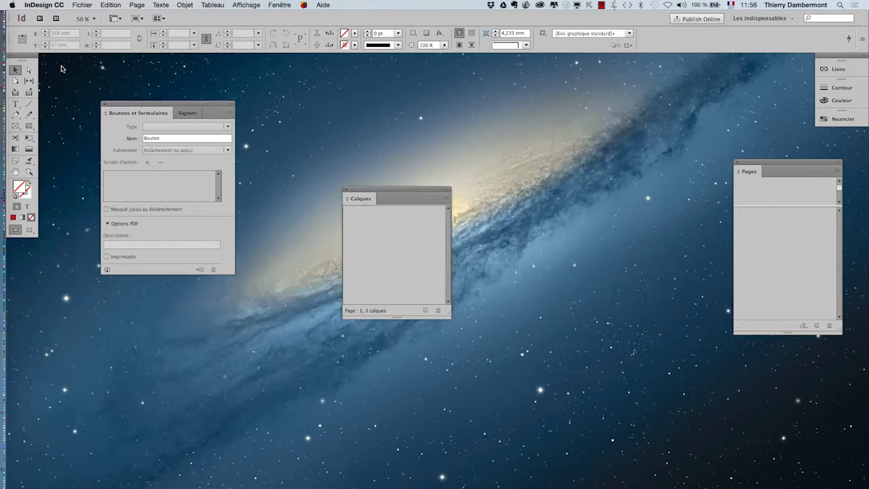
pyautogui.press('super+Tab')
pyautogui.press('super+Tab')
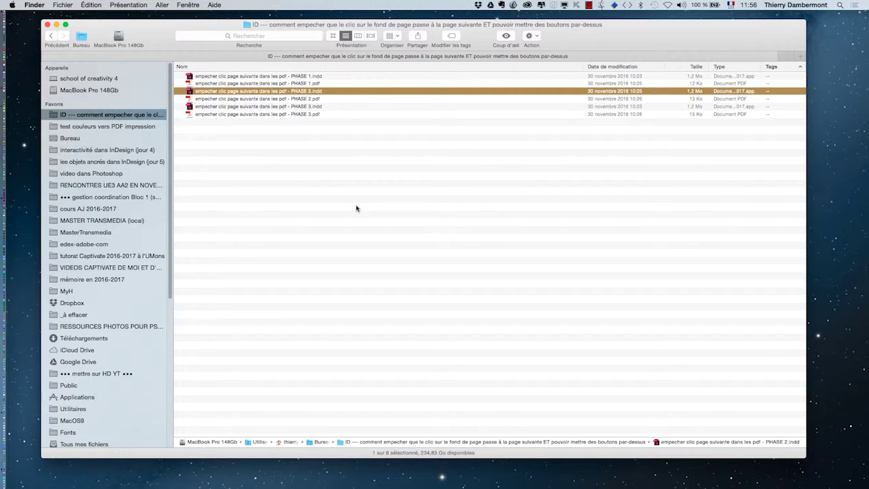
pyautogui.click(386, 196)
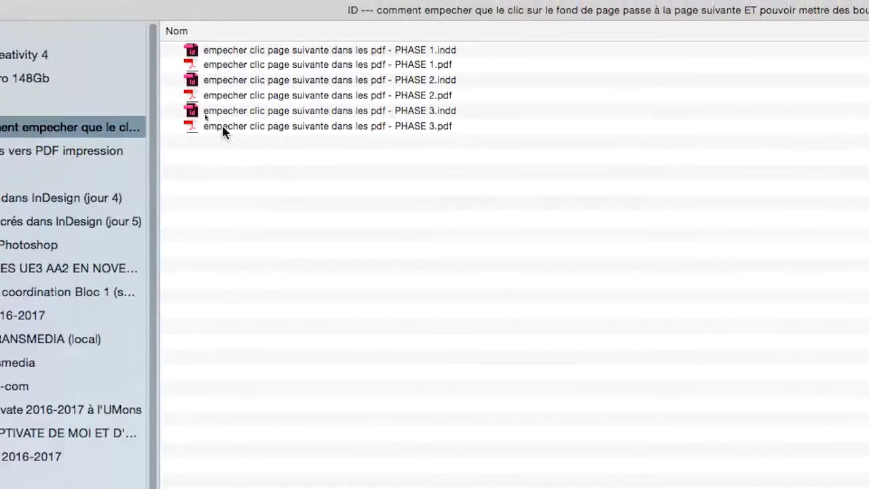
pyautogui.click(224, 113)
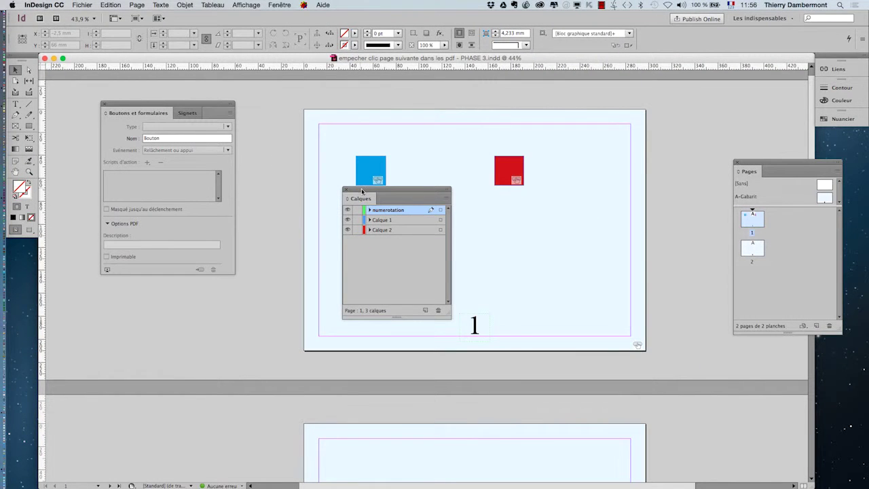
# Display the A-Gabarit master of PHASE 3, select its full-page background button and expand Calque 2 to examine its contents
pyautogui.moveTo(362, 191); pyautogui.dragTo(615, 91)
pyautogui.doubleClick(827, 198)
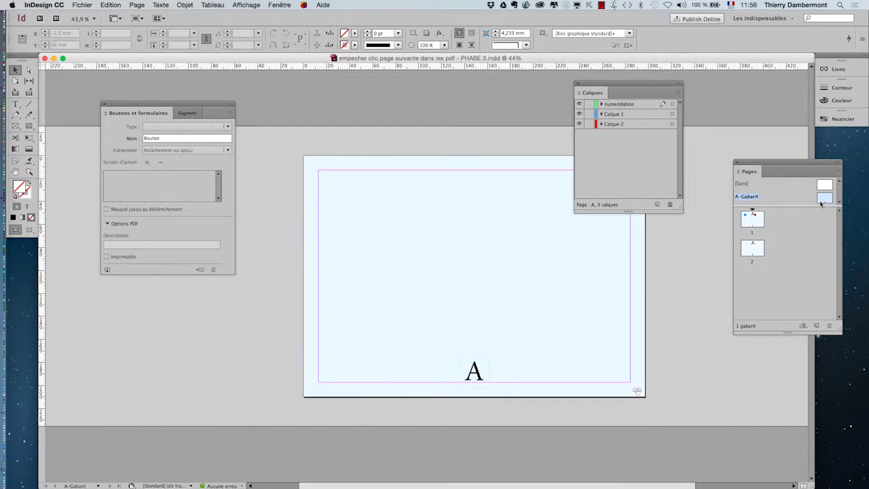
pyautogui.click(425, 191)
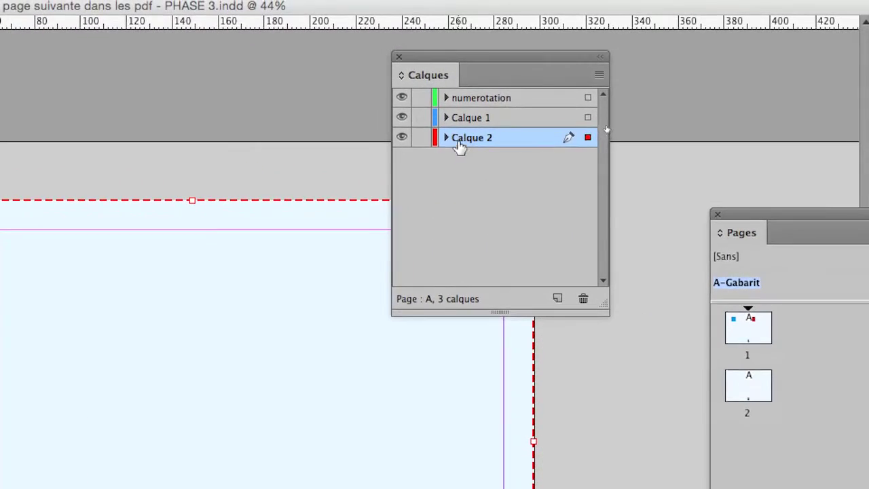
pyautogui.click(455, 138)
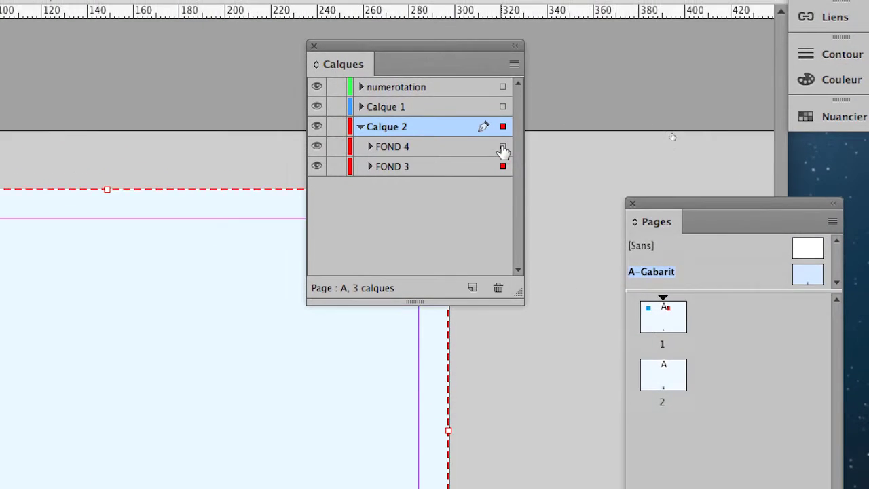
# Select the FOND 4 and FOND 3 backgrounds in turn, and place the Calques and Boutons et formulaires panels side by side
pyautogui.click(502, 146)
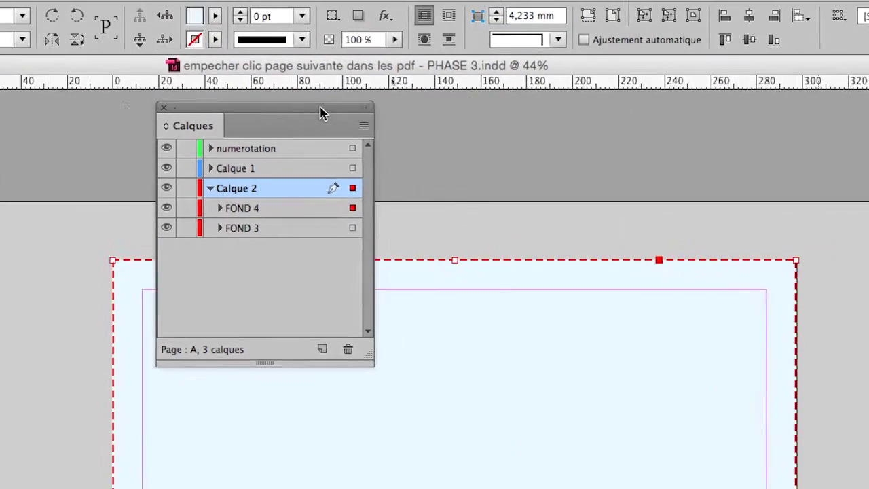
pyautogui.moveTo(321, 112); pyautogui.dragTo(266, 110)
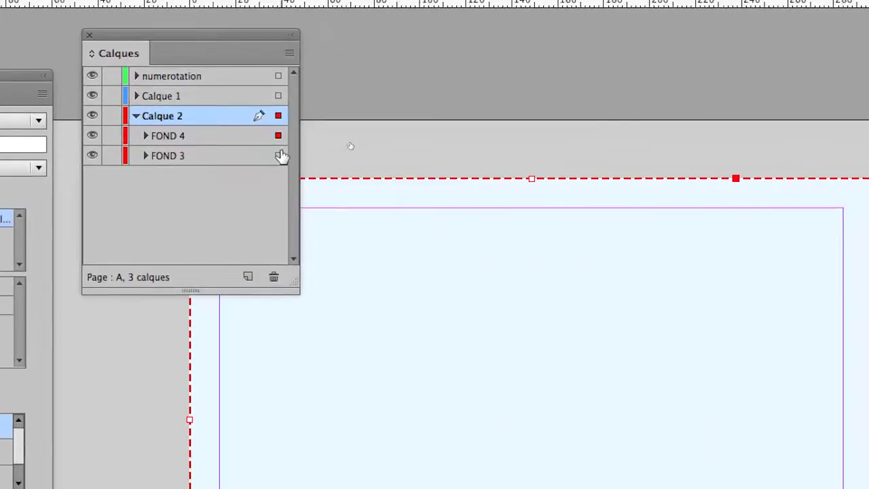
pyautogui.click(279, 154)
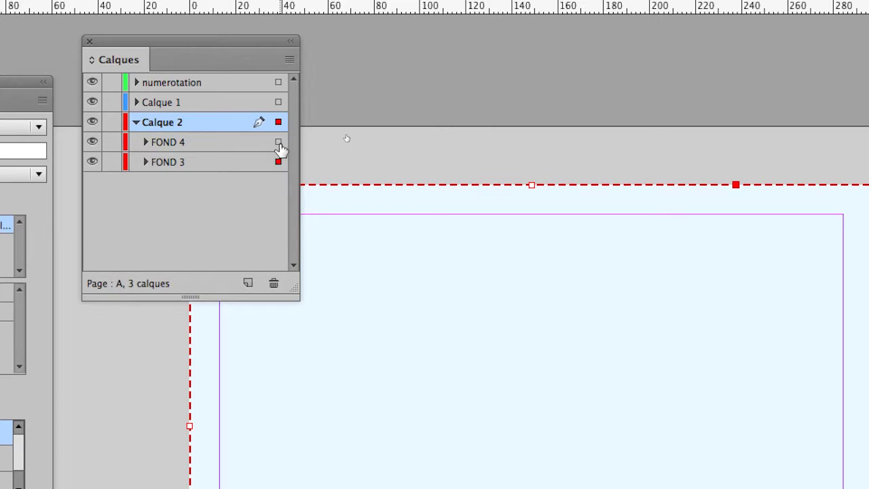
pyautogui.click(279, 133)
pyautogui.moveTo(61, 106); pyautogui.dragTo(613, 61)
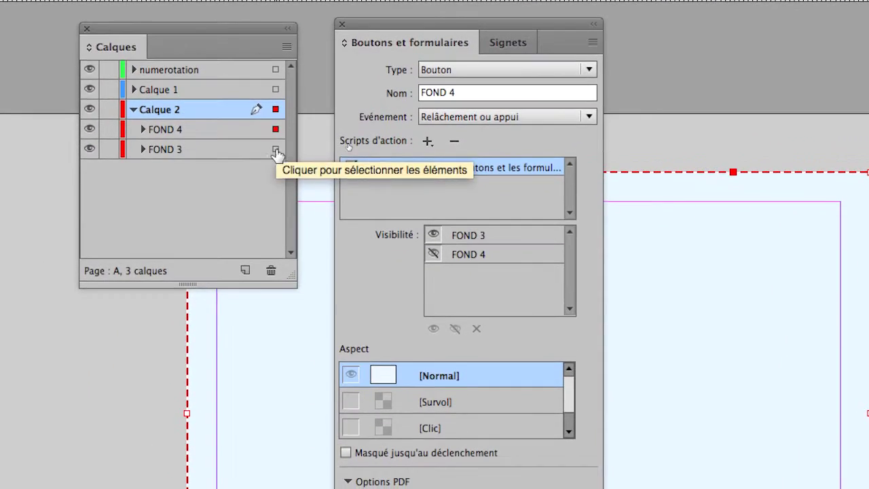
# Compare the show/hide button actions and visibility settings of FOND 3 and FOND 4
pyautogui.click(263, 180)
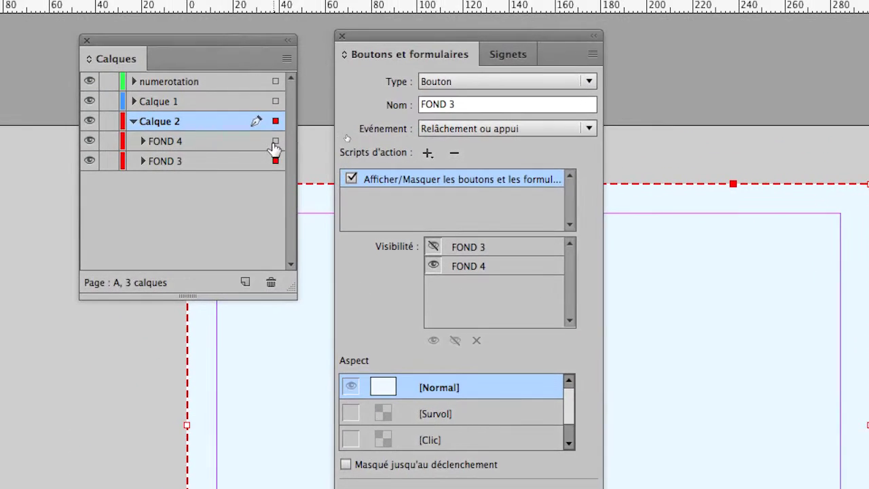
pyautogui.click(275, 141)
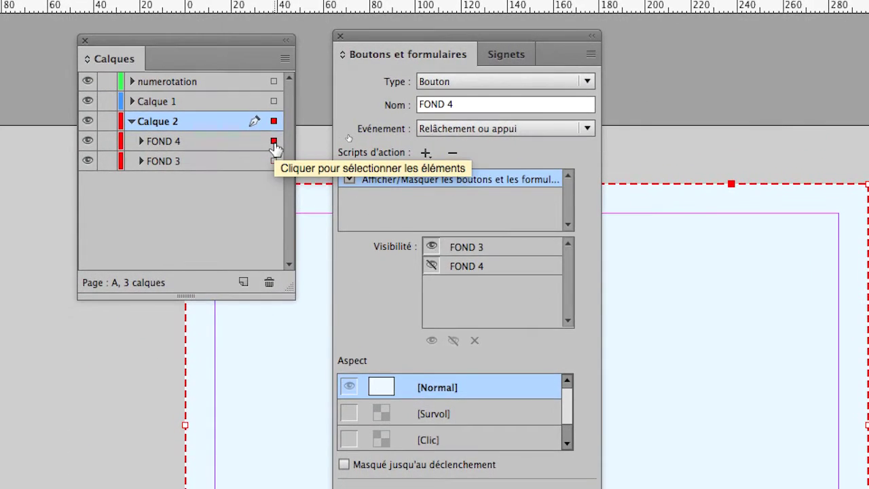
pyautogui.click(332, 184)
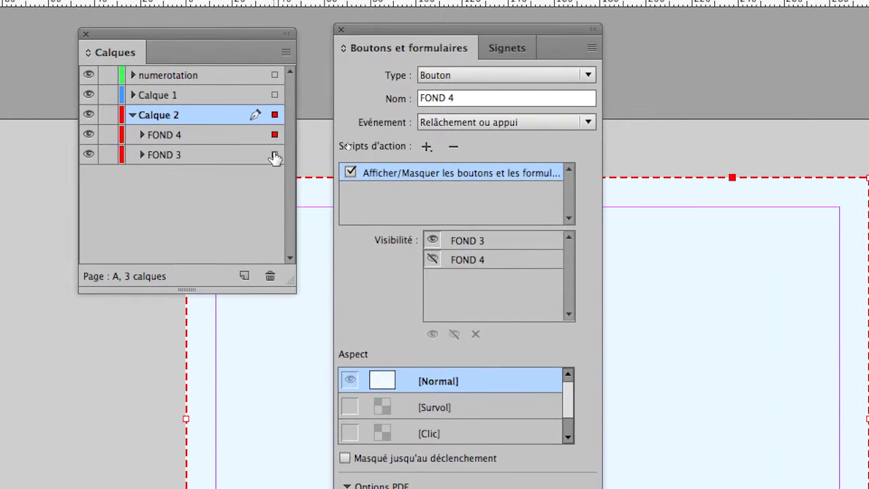
pyautogui.click(275, 155)
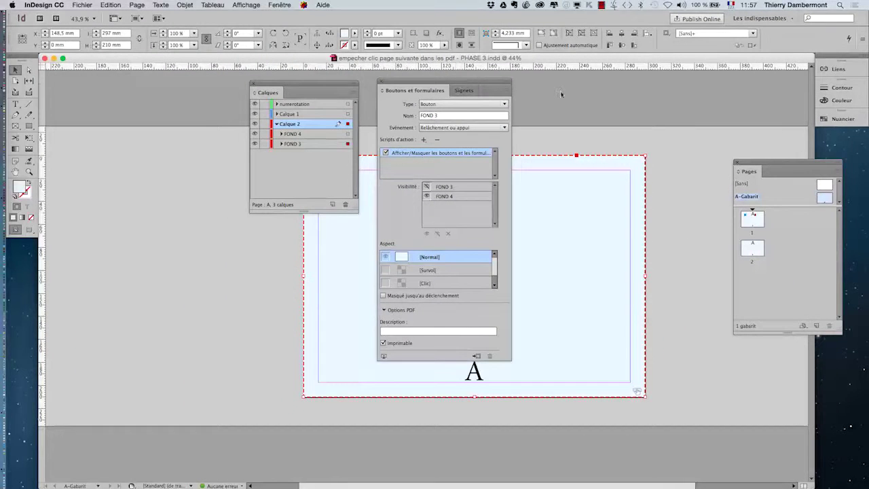
# Return to page 1 and move the Calques and Boutons et formulaires panels beside the page, clear of the blue and red squares
pyautogui.doubleClick(830, 287)
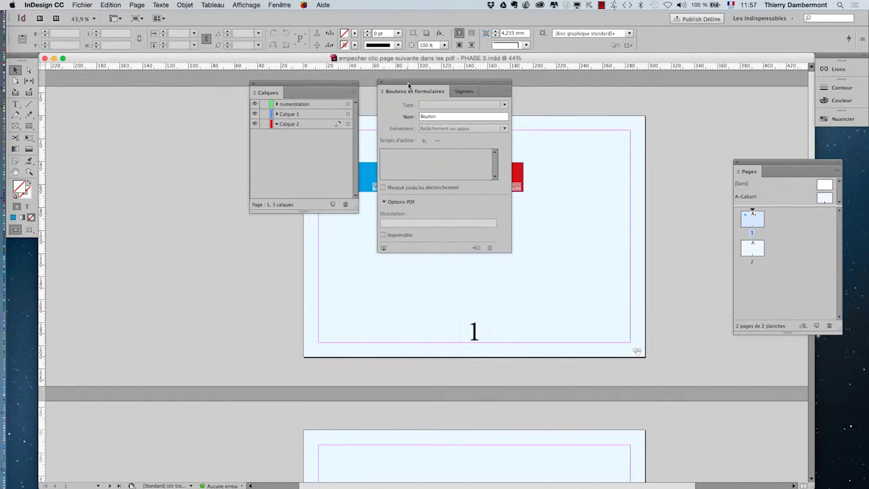
pyautogui.moveTo(408, 80); pyautogui.dragTo(107, 213)
pyautogui.moveTo(260, 83); pyautogui.dragTo(102, 76)
pyautogui.click(373, 183)
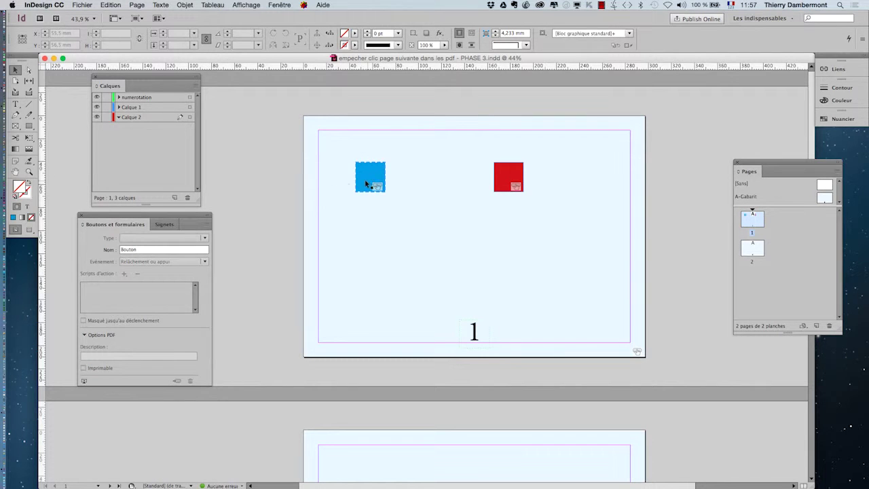
pyautogui.moveTo(190, 214); pyautogui.dragTo(215, 240)
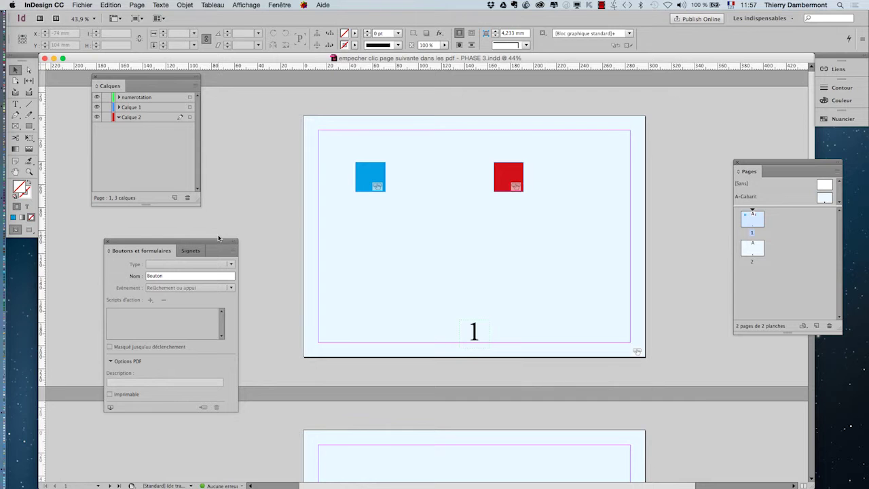
# Open the PHASE 3 PDF from Finder in Acrobat's full-screen mode and test the blue square button
pyautogui.press('super+Tab')
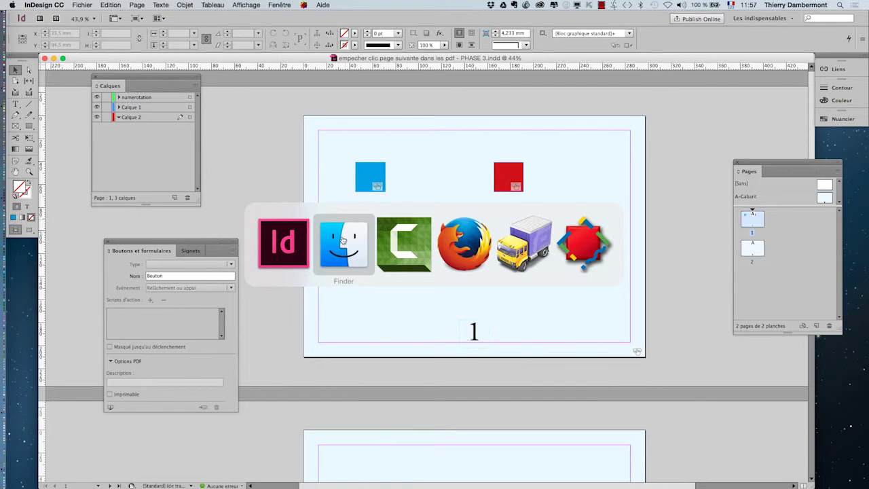
pyautogui.click(246, 125)
pyautogui.doubleClick(246, 125)
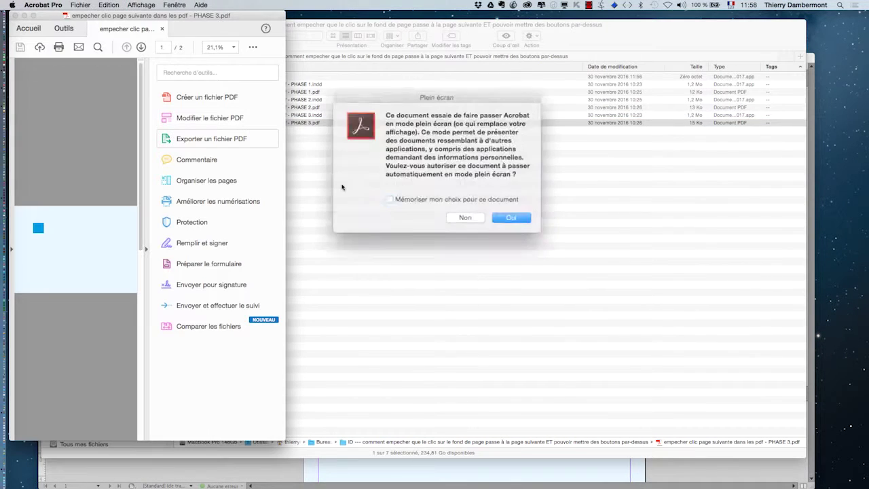
pyautogui.click(520, 217)
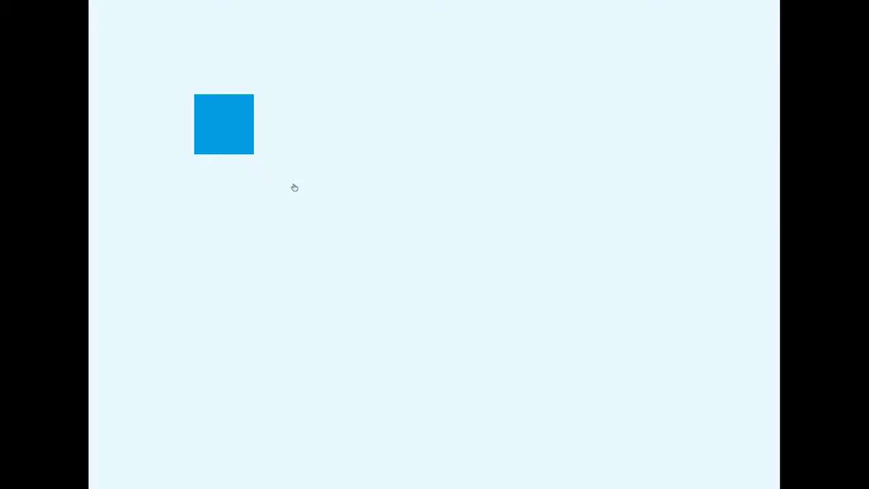
pyautogui.click(243, 124)
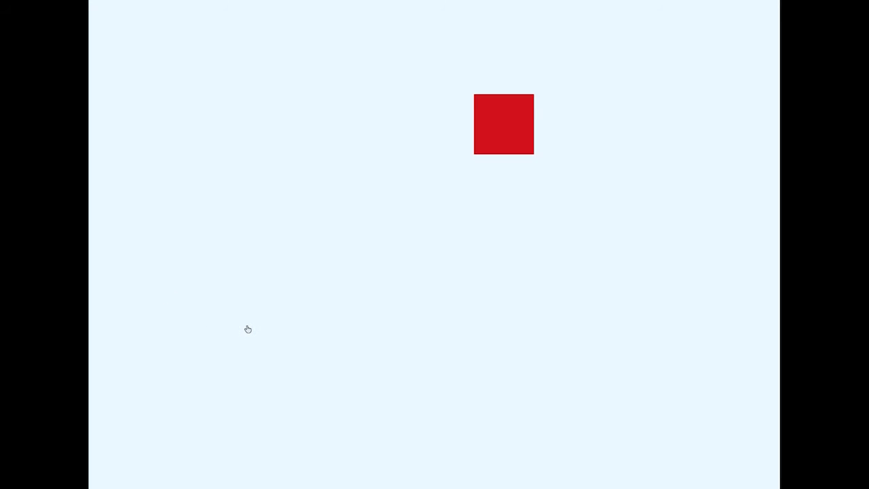